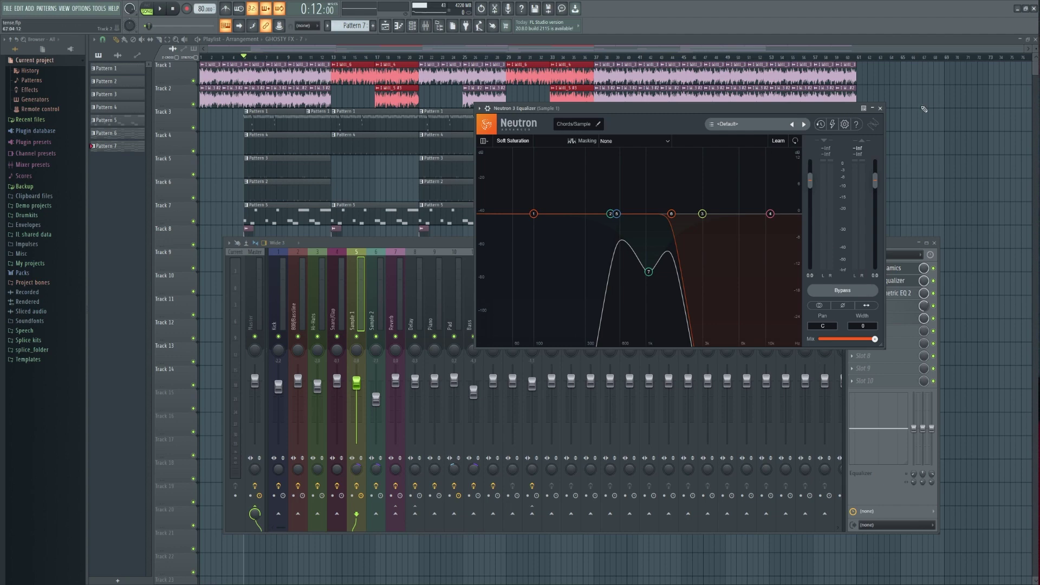
Close the Neutron 3 Equalizer window and audition the song with Ozone 9 Dynamics open on the Sample 1 mixer track, closing that plugin too.
{"action": "left_click", "coordinate": [881, 107]}
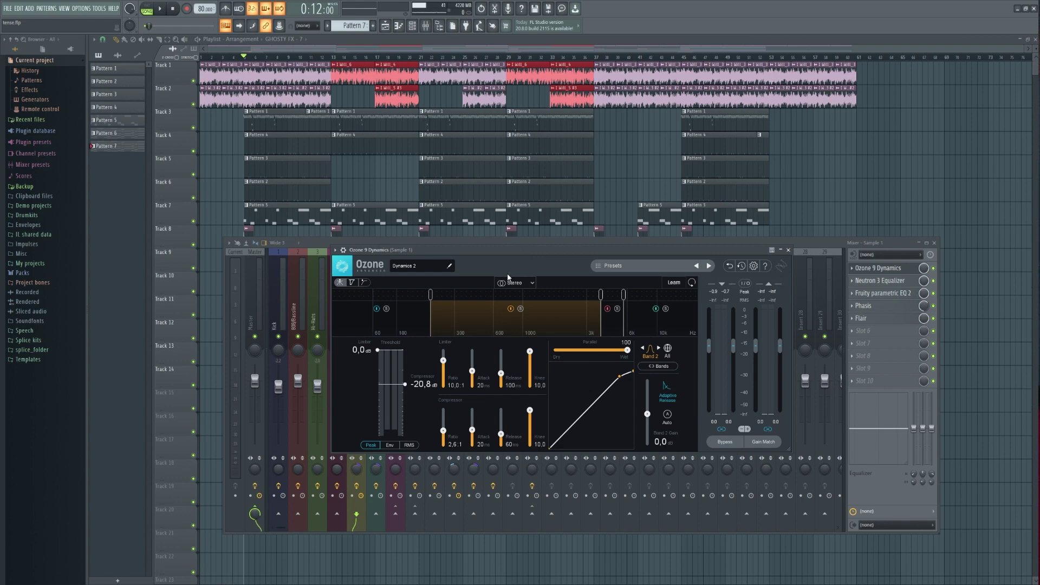
{"action": "key", "text": "space"}
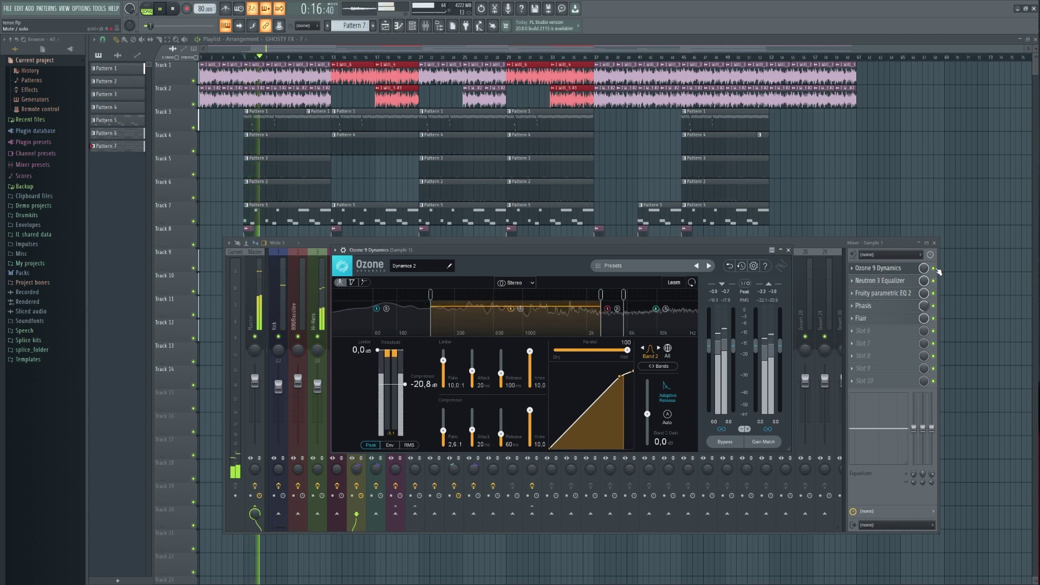
{"action": "key", "text": "Escape"}
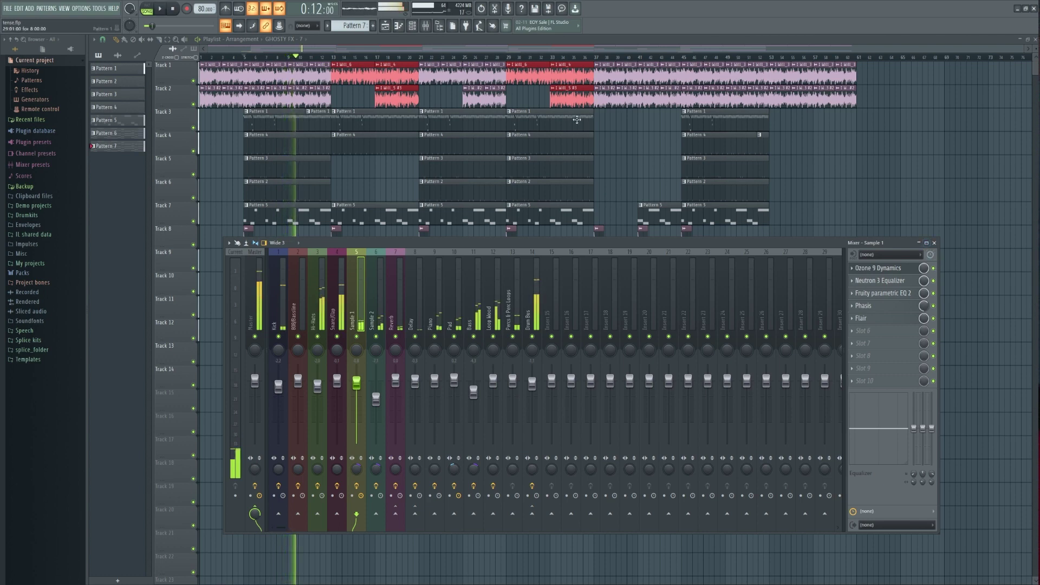
{"action": "key", "text": "space"}
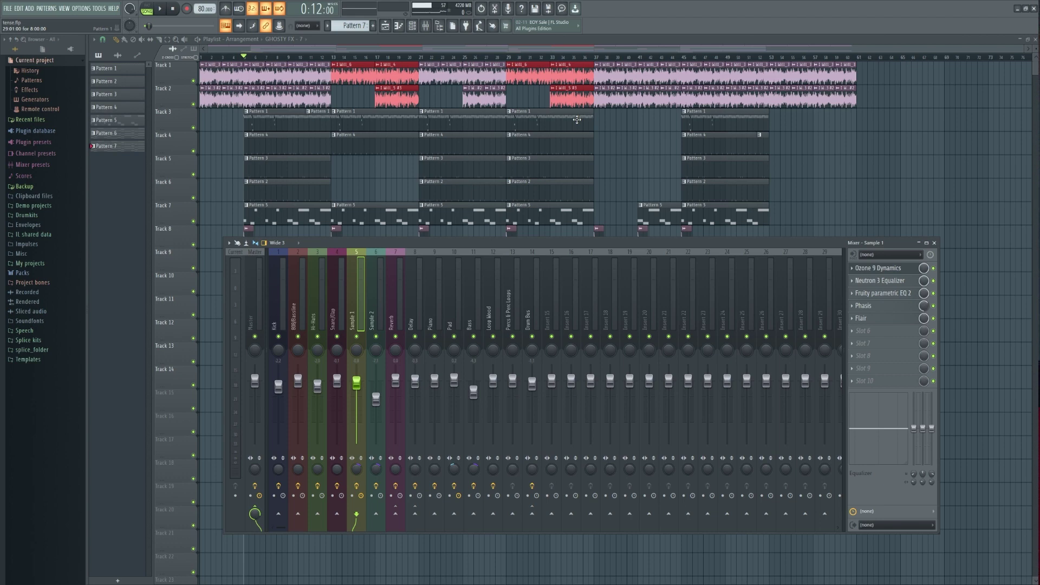
Inspect the Neutron 3 Equalizer on Sample 1 and compare the effect chains of the Reverb and Sample 1 mixer tracks.
{"action": "left_click", "coordinate": [877, 281]}
{"action": "left_click", "coordinate": [395, 317]}
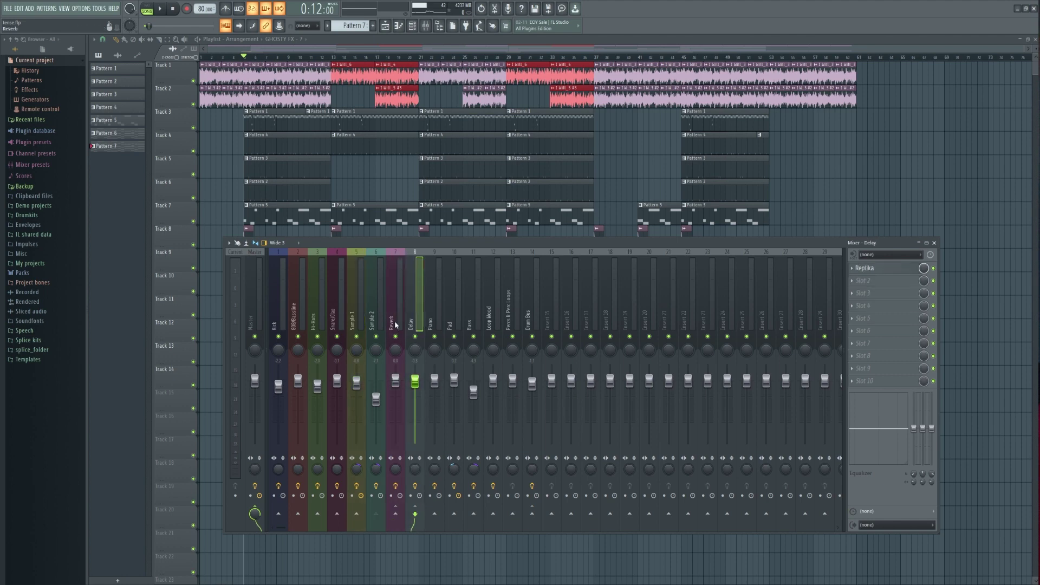
{"action": "left_click", "coordinate": [351, 324]}
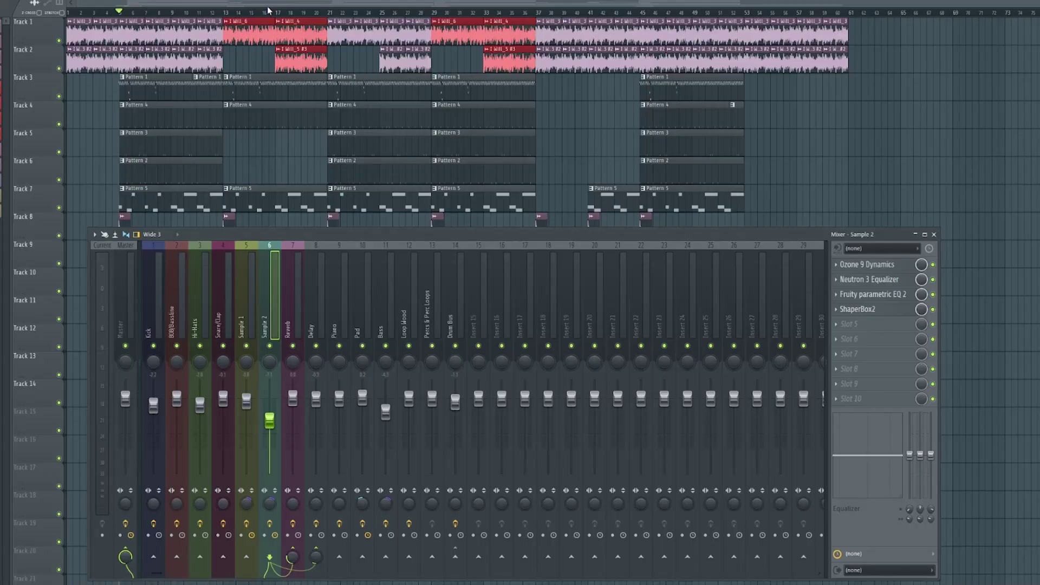
Check the channel settings of the sample clip on playlist Track 2, close them and return to the mixer.
{"action": "key", "text": "F9"}
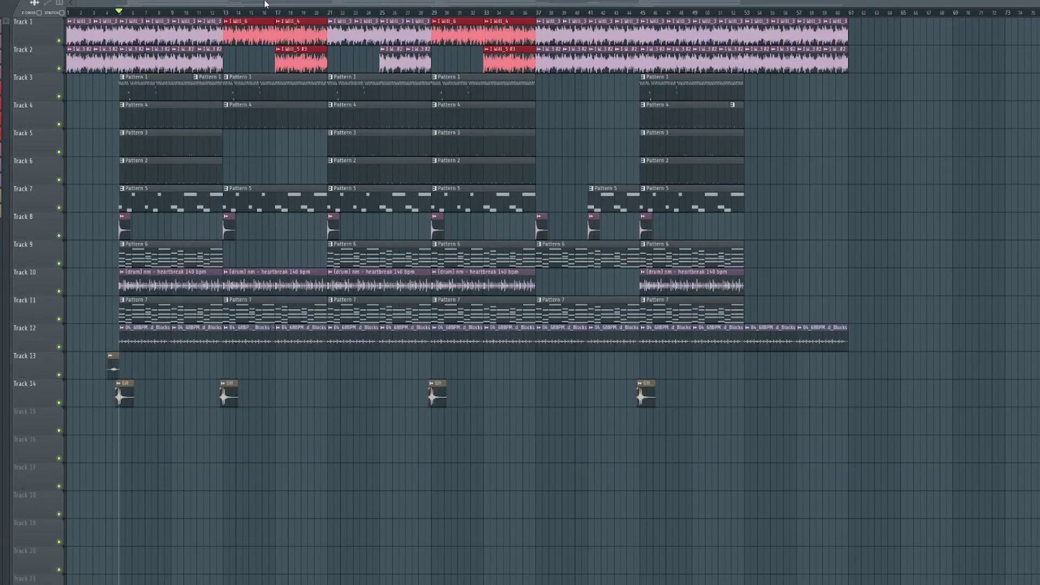
{"action": "double_click", "coordinate": [122, 52]}
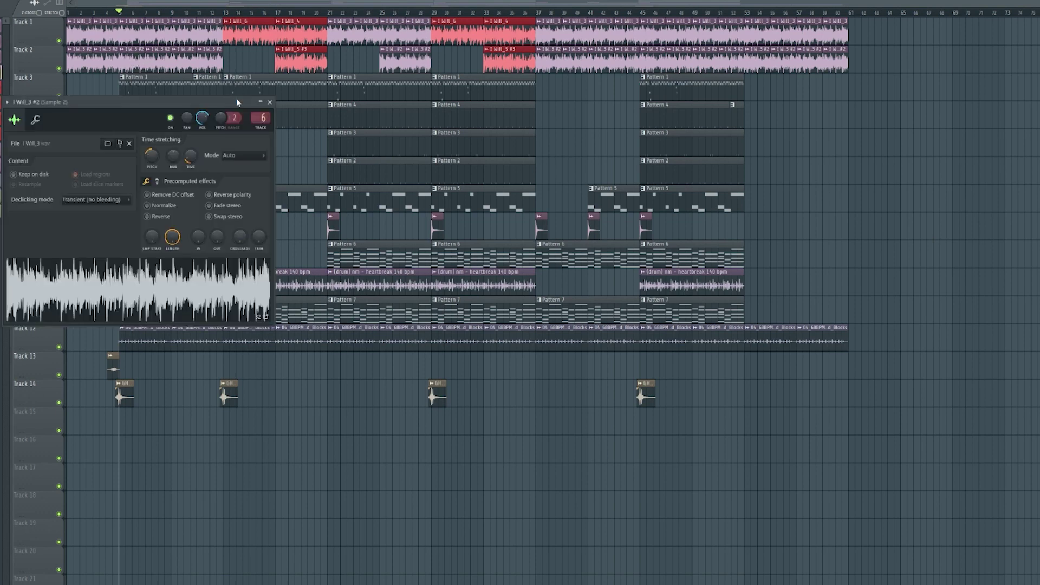
{"action": "left_click", "coordinate": [270, 103]}
{"action": "key", "text": "F9"}
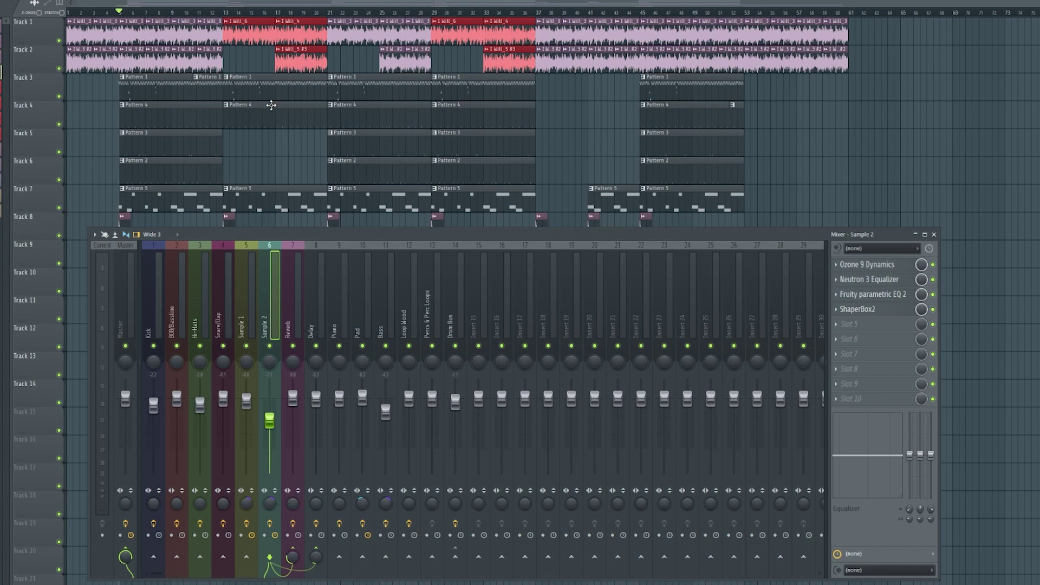
Review the Sample 1 mixer track's effect chain and slightly lower the Sample 2 mixer track's volume.
{"action": "left_click", "coordinate": [246, 315]}
{"action": "left_click", "coordinate": [249, 333]}
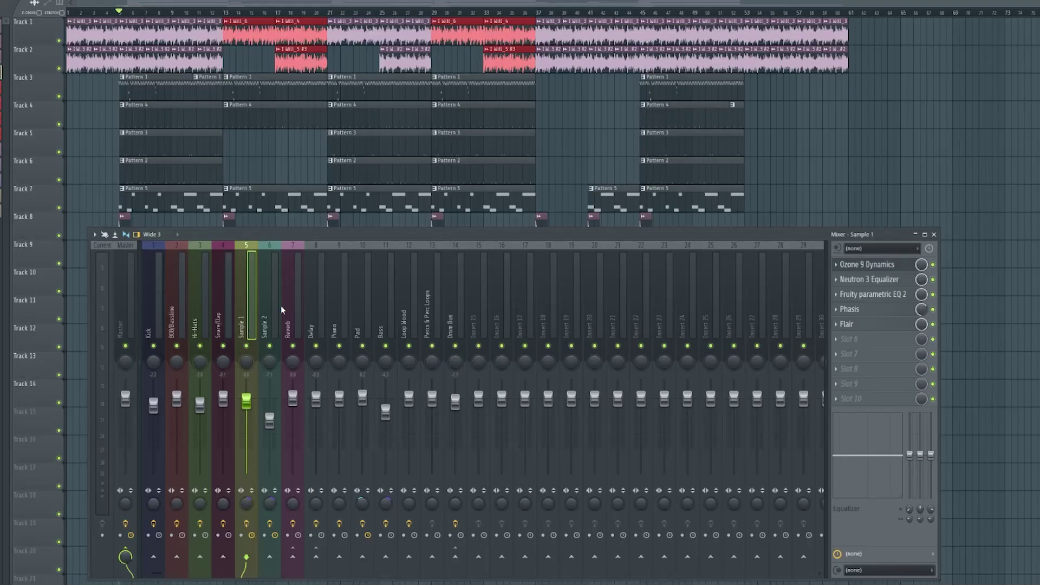
{"action": "left_click", "coordinate": [269, 420]}
{"action": "left_click_drag", "start_coordinate": [270, 424], "coordinate": [270, 426]}
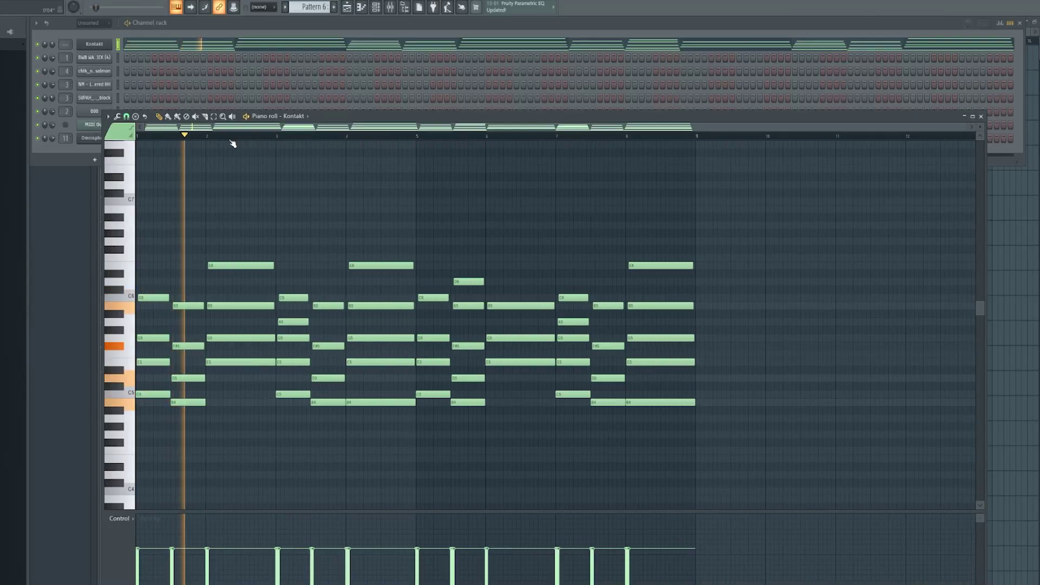
Stop the Pattern 6 Kontakt chord playback in the piano roll, check the mixer and bring up the playlist arrangement.
{"action": "key", "text": "space"}
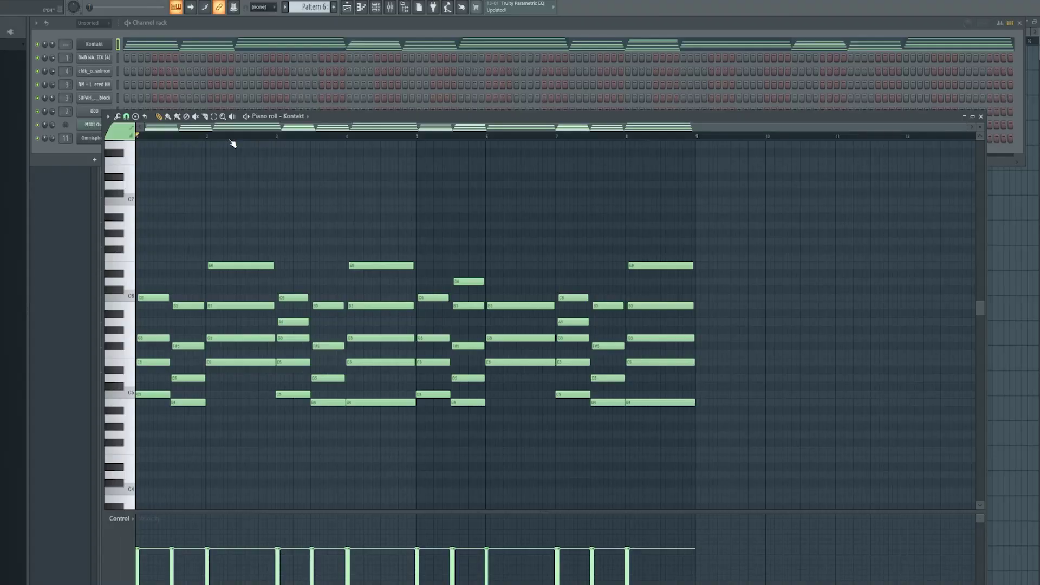
{"action": "key", "text": "F9"}
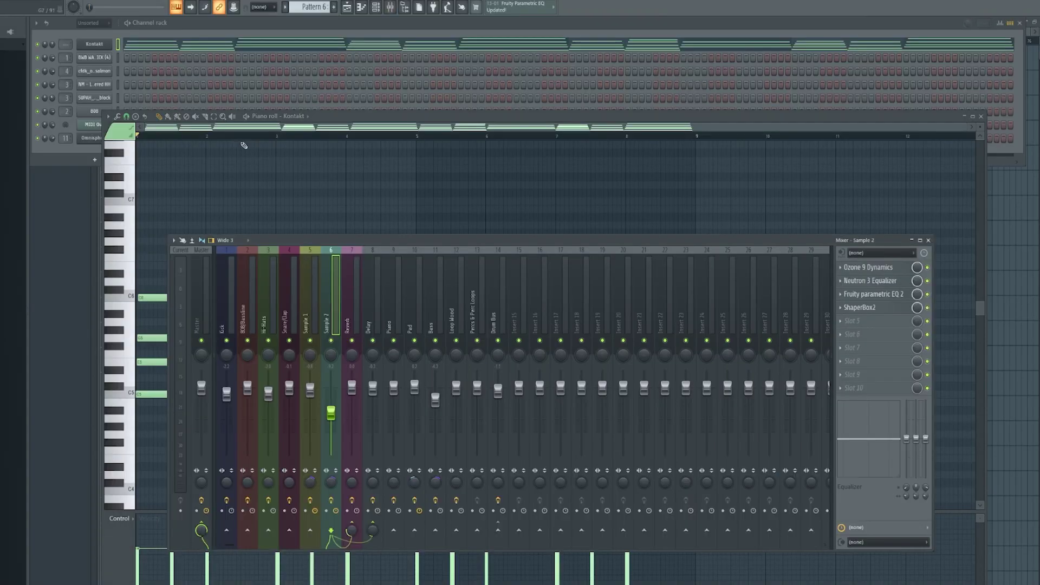
{"action": "key", "text": "F5"}
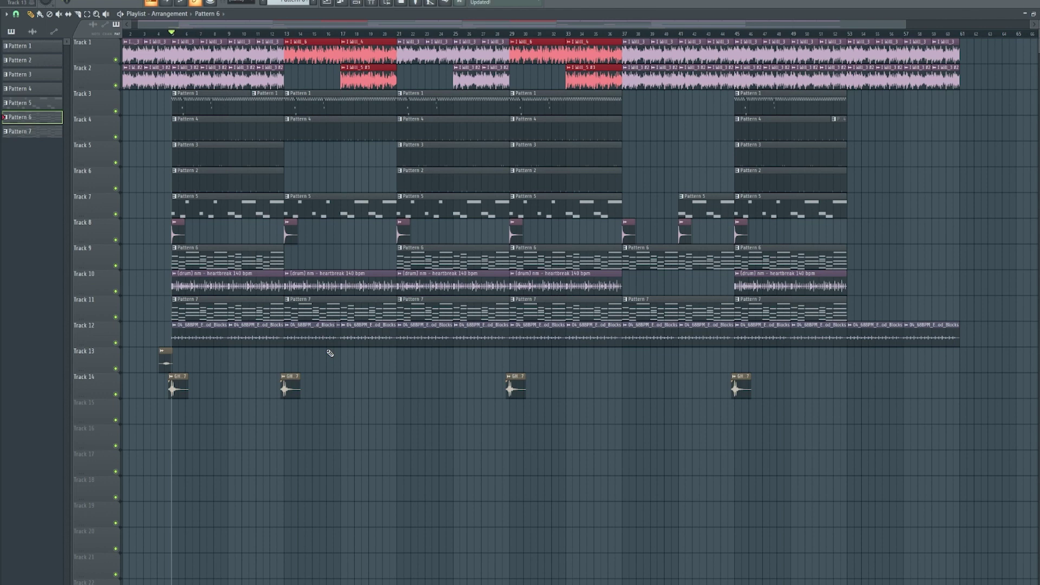
Inspect the Drum Bus and Kick mixer tracks and hide the mixer to return to the playlist.
{"action": "key", "text": "F9"}
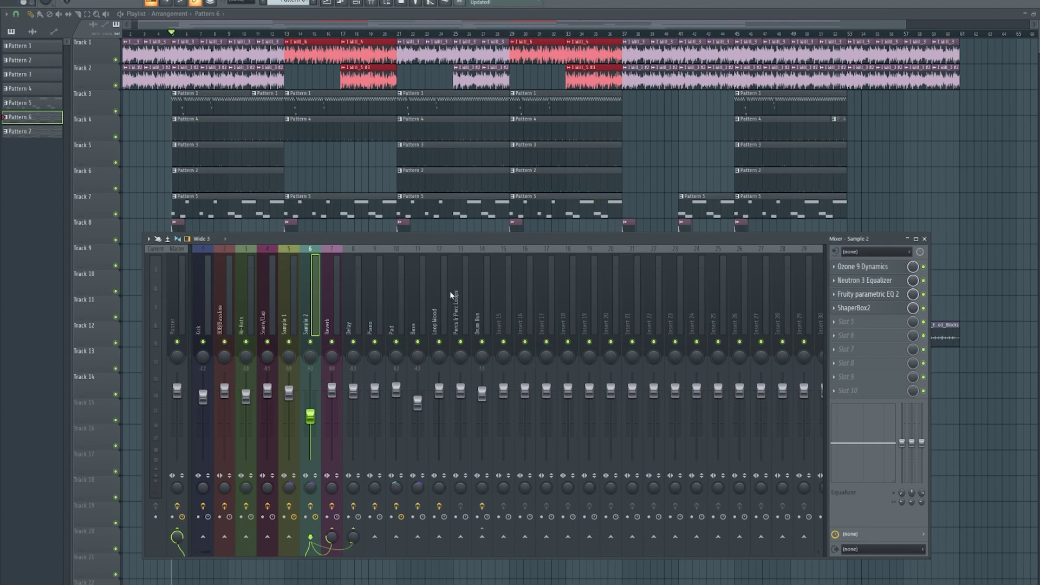
{"action": "left_click", "coordinate": [481, 327]}
{"action": "left_click", "coordinate": [203, 332]}
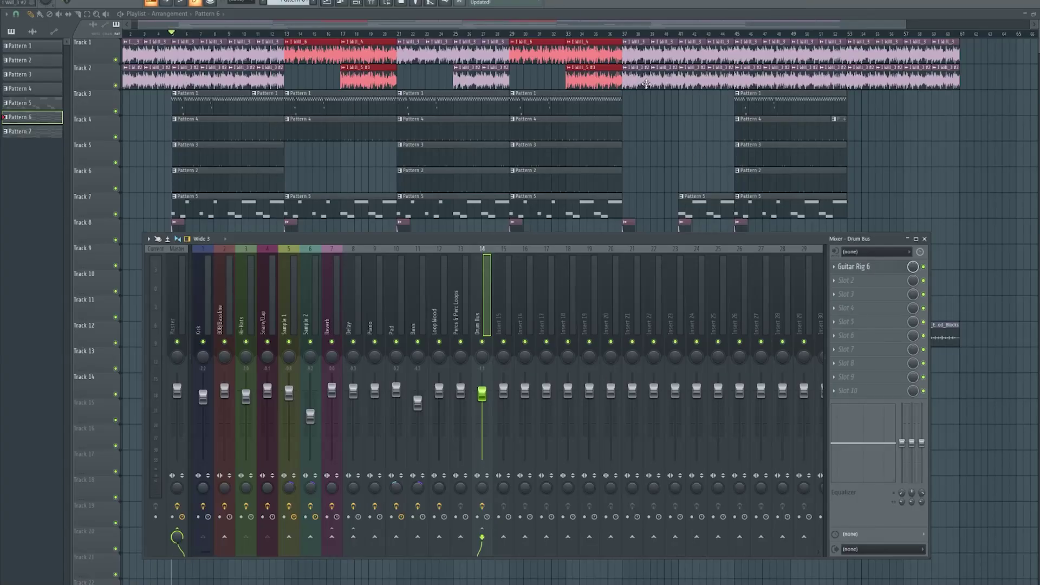
{"action": "key", "text": "F9"}
Solo the heartbreak 140 bpm drum loop on playlist Track 10 to isolate it, and re-enable all other tracks.
{"action": "scroll", "coordinate": [244, 34], "scroll_direction": "left", "scroll_amount": 1}
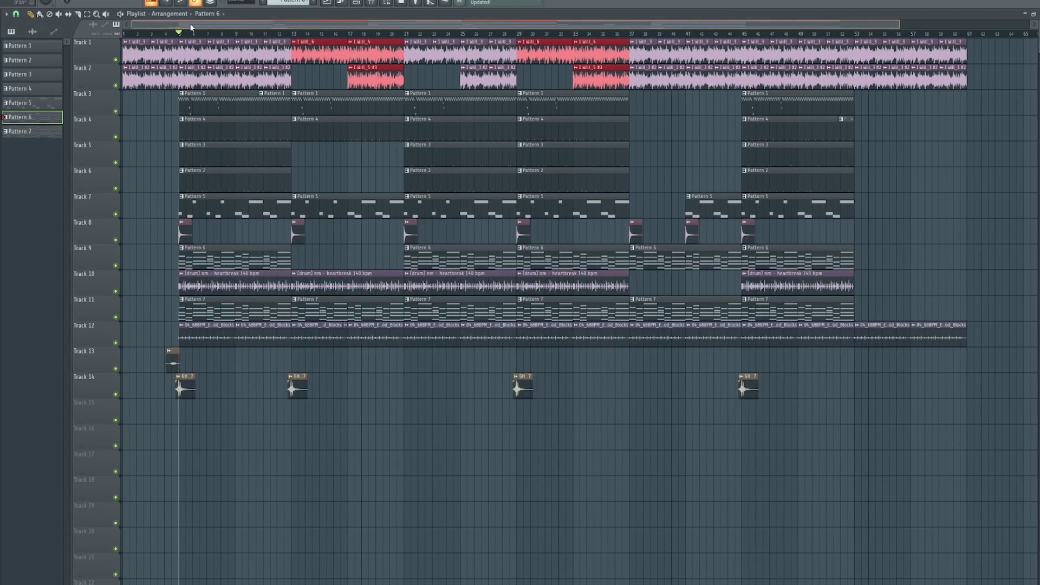
{"action": "scroll", "coordinate": [199, 34], "scroll_direction": "up", "scroll_amount": 4}
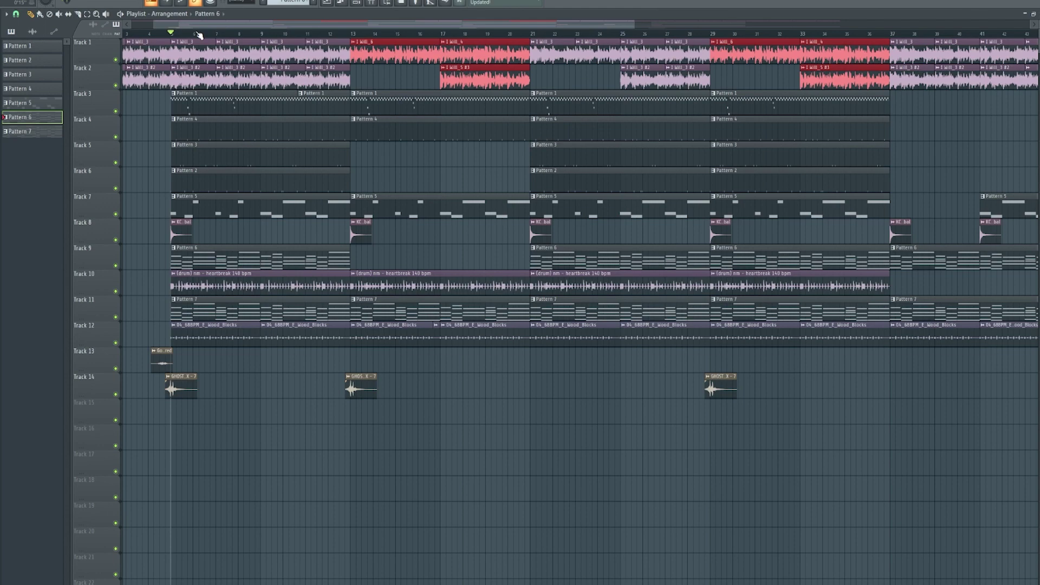
{"action": "scroll", "coordinate": [199, 34], "scroll_direction": "down", "scroll_amount": 4}
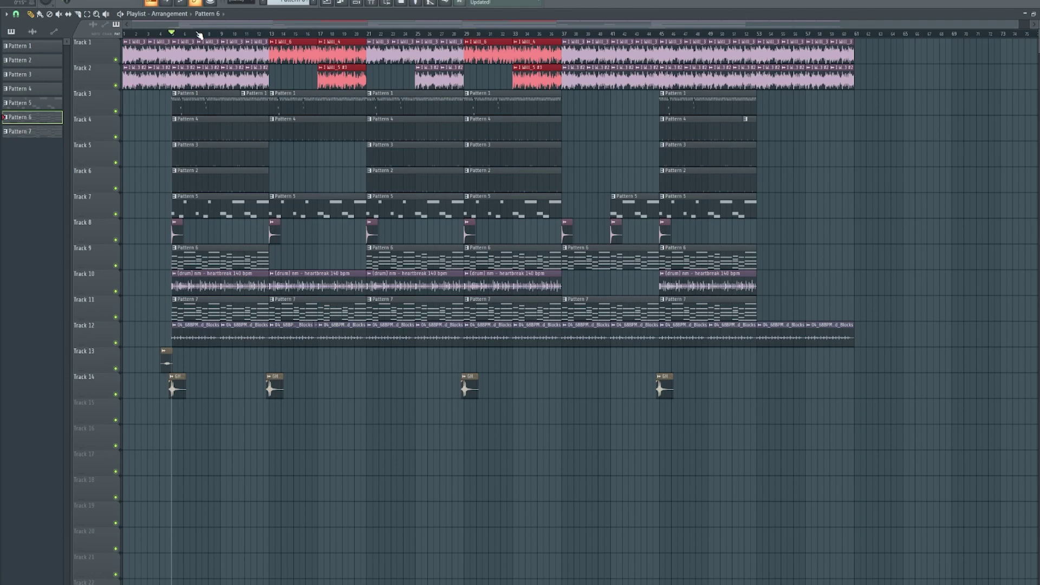
{"action": "scroll", "coordinate": [199, 34], "scroll_direction": "up", "scroll_amount": 4}
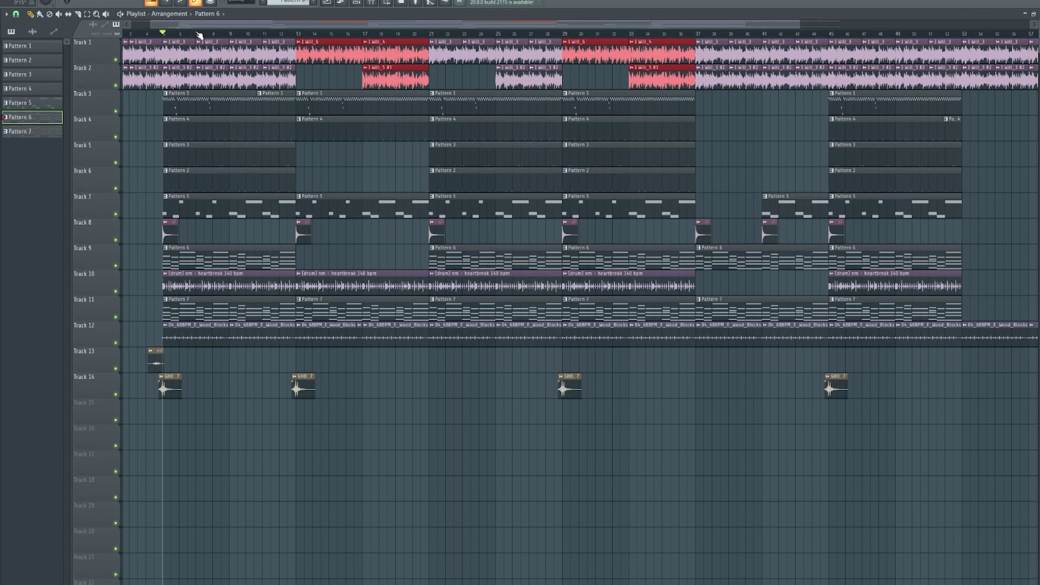
{"action": "right_click", "coordinate": [115, 292]}
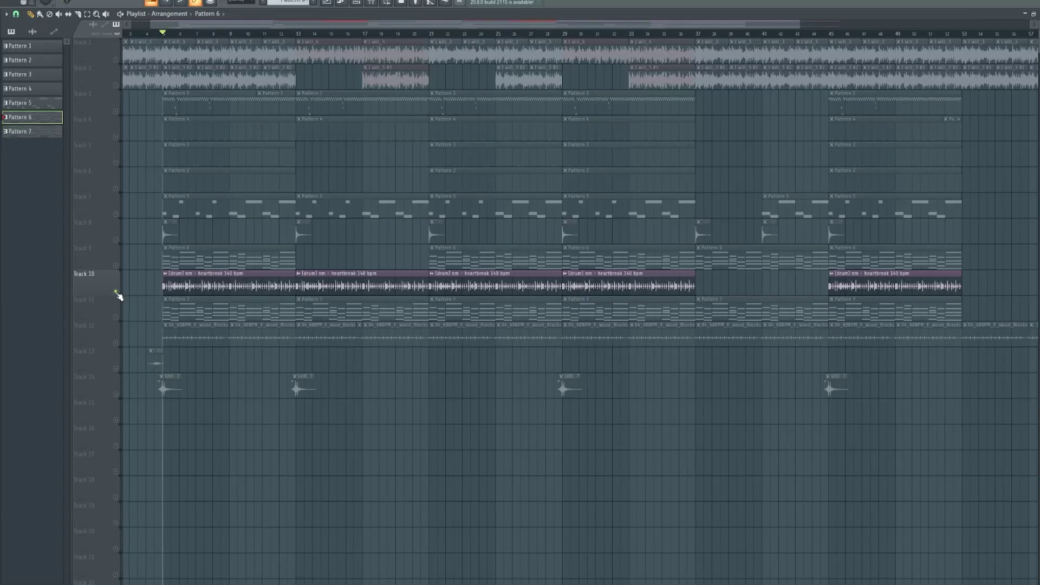
{"action": "left_click", "coordinate": [116, 293], "text": "ctrl"}
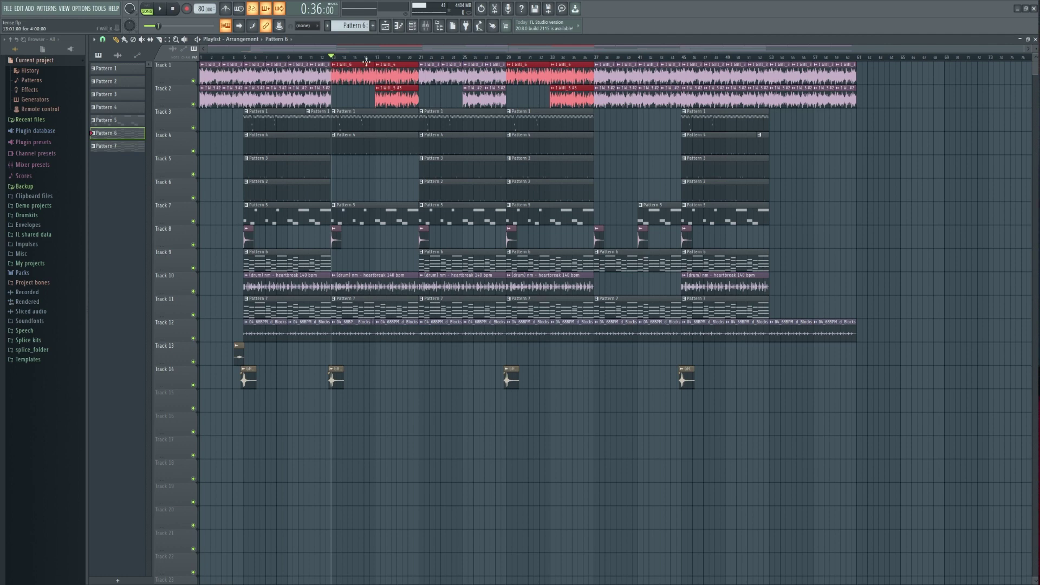
Set the song position to 0:24:00 and audition the arrangement from there, stopping playback after the following section begins.
{"action": "left_click", "coordinate": [289, 56]}
{"action": "key", "text": "space"}
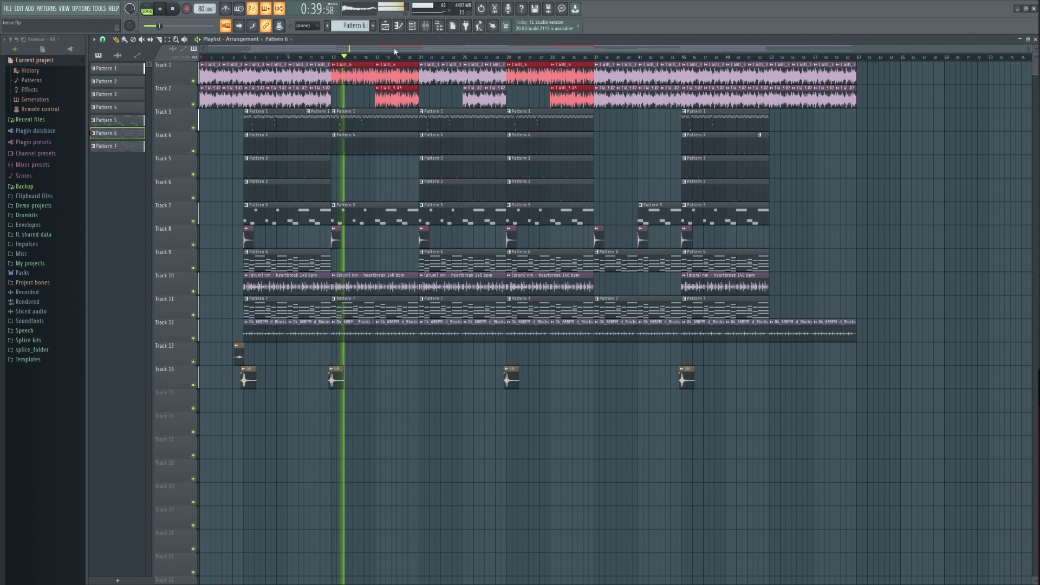
{"action": "key", "text": "space"}
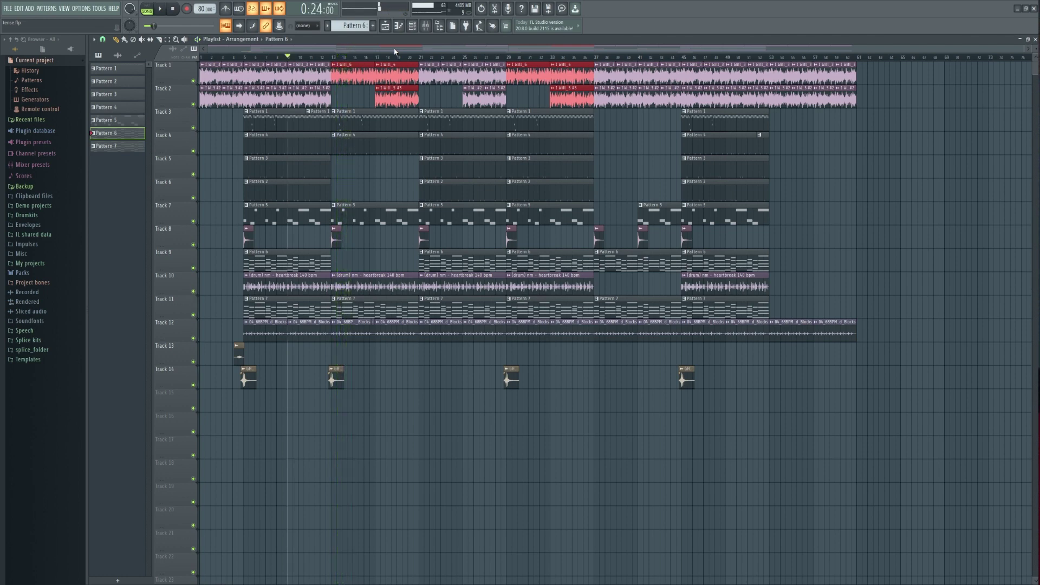